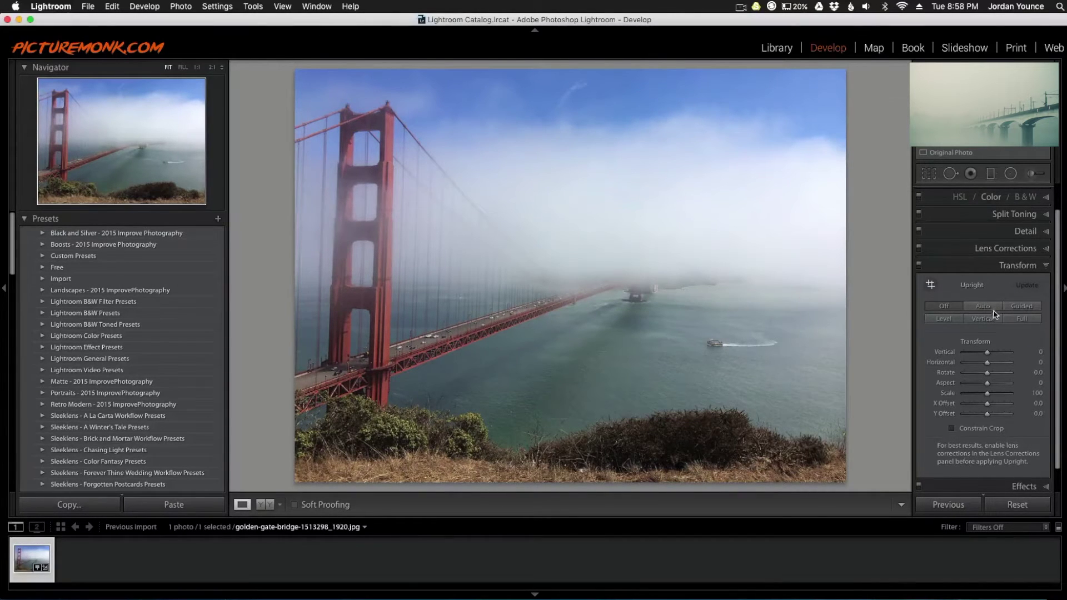
Expand the Basic panel at the top of the Develop panel
{"action": "scroll", "coordinate": [1042, 206], "scroll_direction": "up", "scroll_amount": 2}
{"action": "left_click", "coordinate": [1028, 191]}
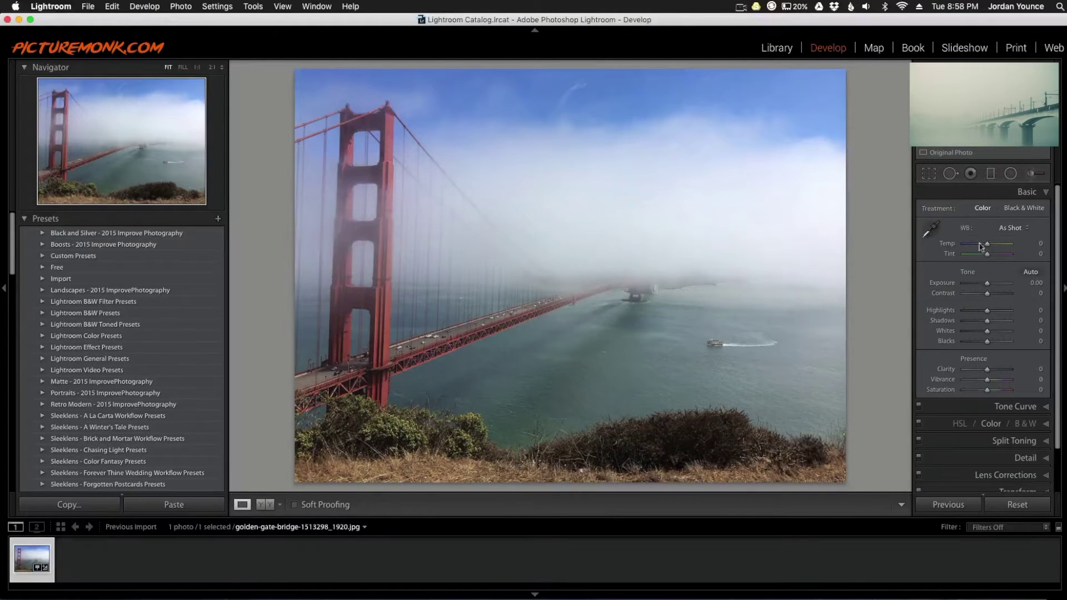
Switch the Basic panel Treatment to Black & White
{"action": "left_click", "coordinate": [1019, 210]}
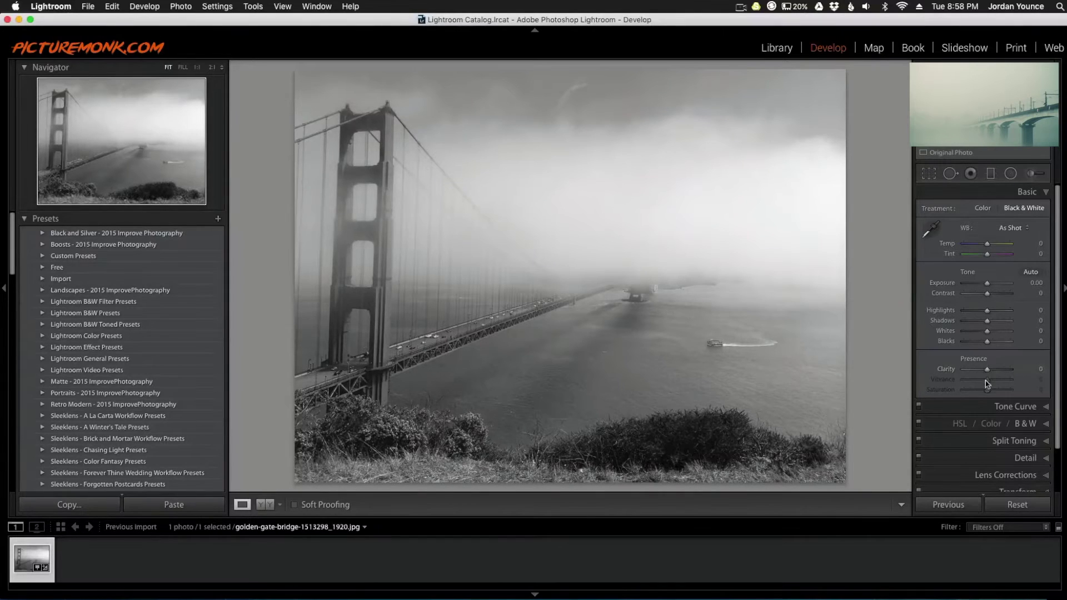
{"action": "left_click", "coordinate": [1018, 442]}
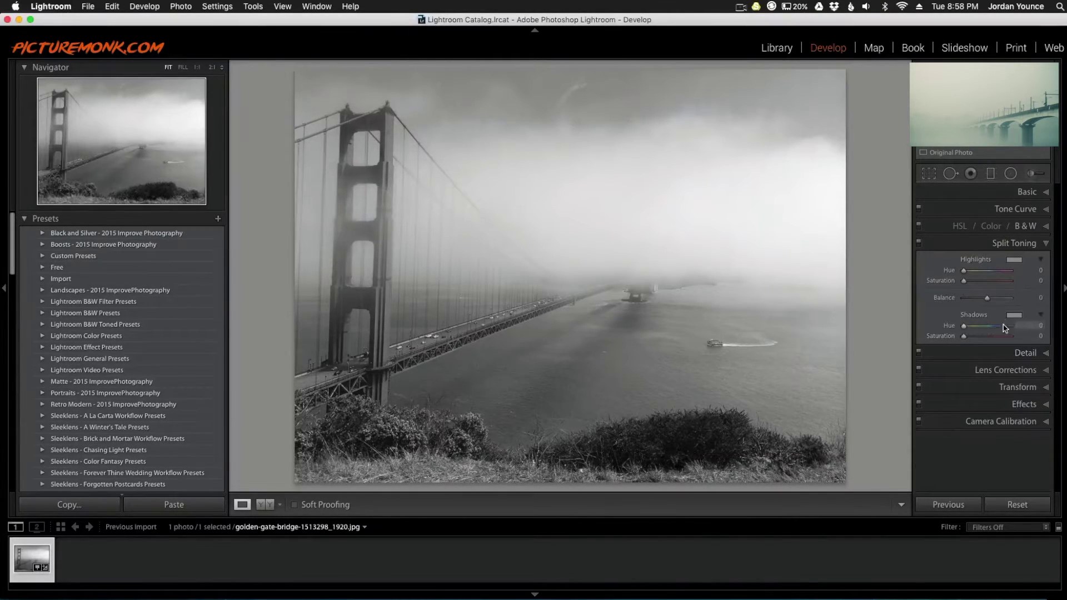
Set Split Toning Highlights Hue to 74 and Highlights Saturation to about 7
{"action": "mouse_move", "coordinate": [964, 272]}
{"action": "left_mouse_down"}
{"action": "mouse_move", "coordinate": [980, 283]}
{"action": "mouse_move", "coordinate": [974, 273]}
{"action": "left_mouse_up"}
{"action": "left_click_drag", "start_coordinate": [972, 271], "coordinate": [973, 273]}
{"action": "left_click", "coordinate": [1028, 271]}
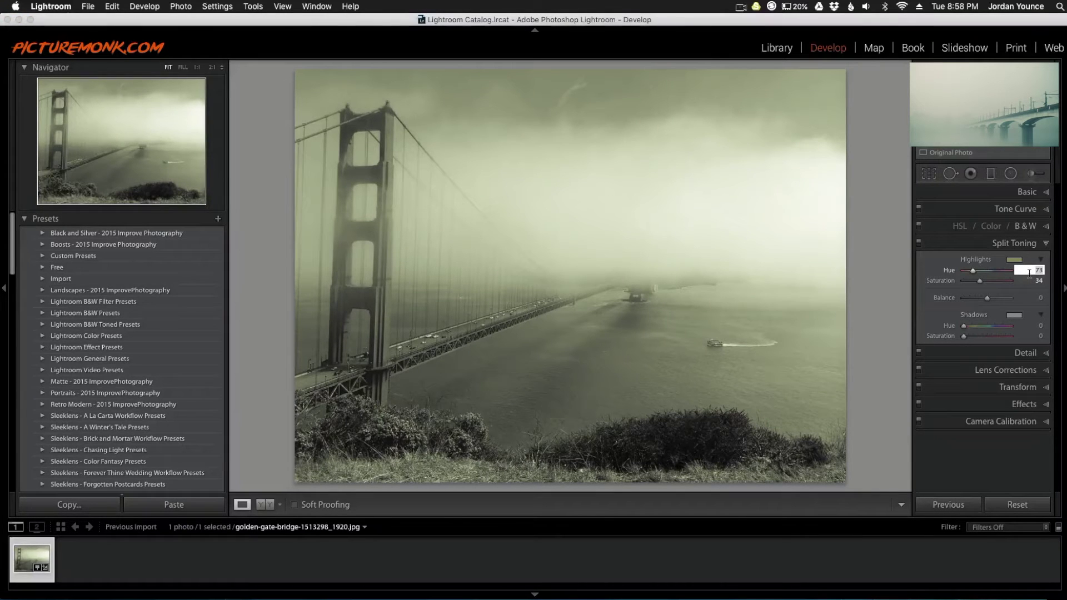
{"action": "type", "text": "74"}
{"action": "key", "text": "Tab"}
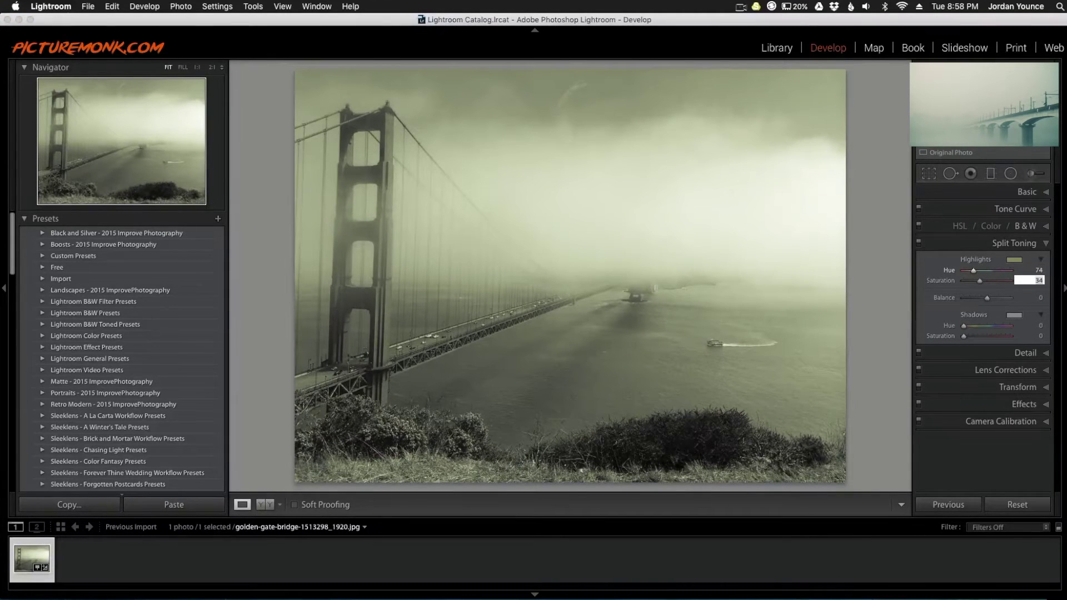
{"action": "key", "text": "Tab"}
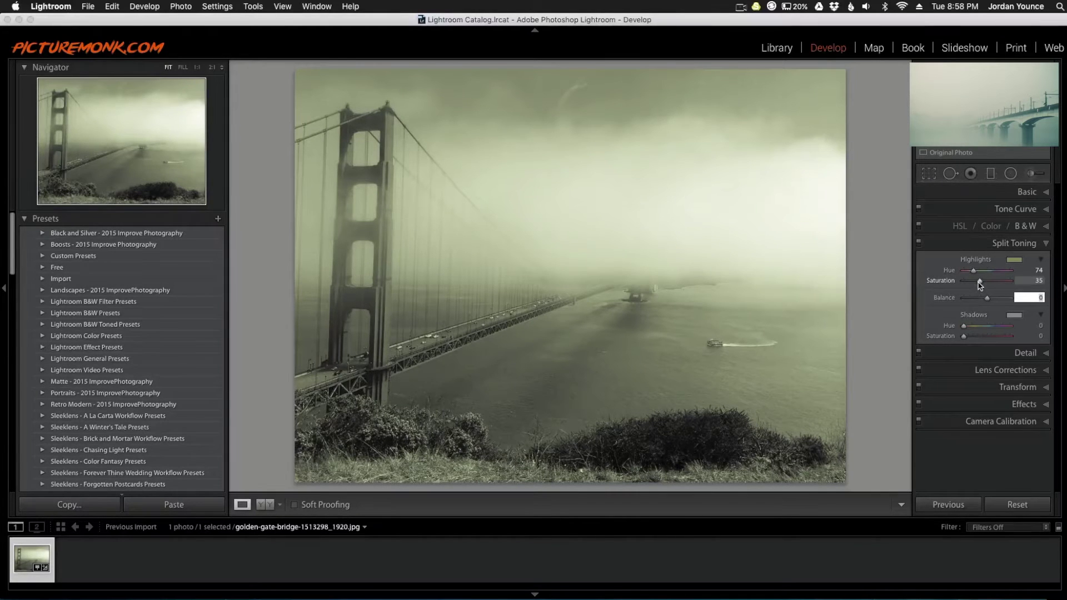
{"action": "left_click_drag", "start_coordinate": [980, 284], "coordinate": [966, 280]}
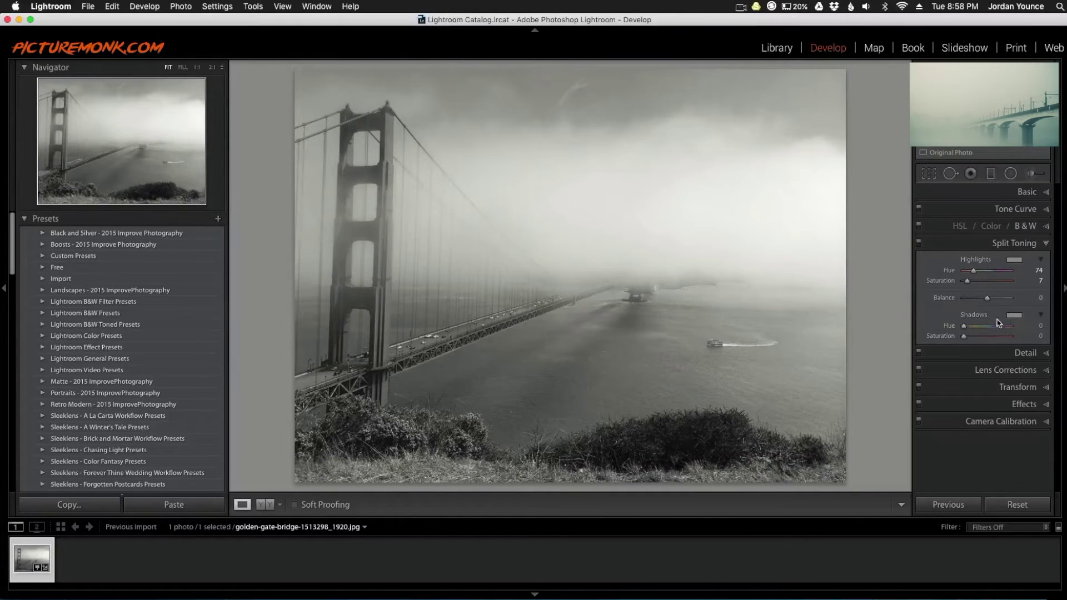
Set Shadows to hue 156, saturation 14, and lower Highlights Saturation to 6
{"action": "left_click", "coordinate": [1012, 316]}
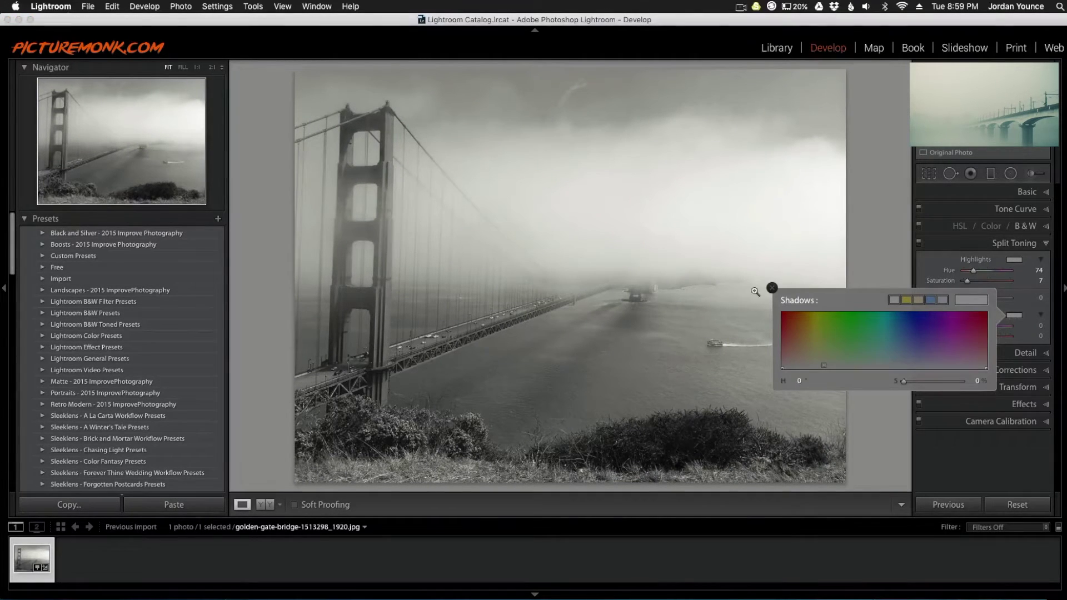
{"action": "left_click", "coordinate": [772, 288]}
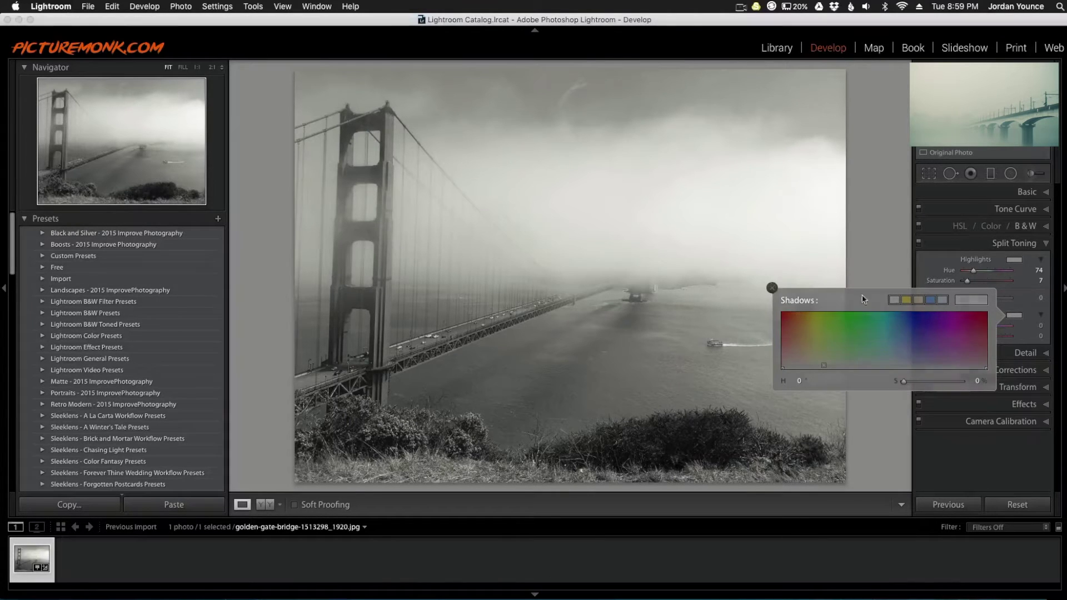
{"action": "mouse_move", "coordinate": [965, 328]}
{"action": "left_mouse_down"}
{"action": "mouse_move", "coordinate": [985, 329]}
{"action": "mouse_move", "coordinate": [970, 337]}
{"action": "left_mouse_up"}
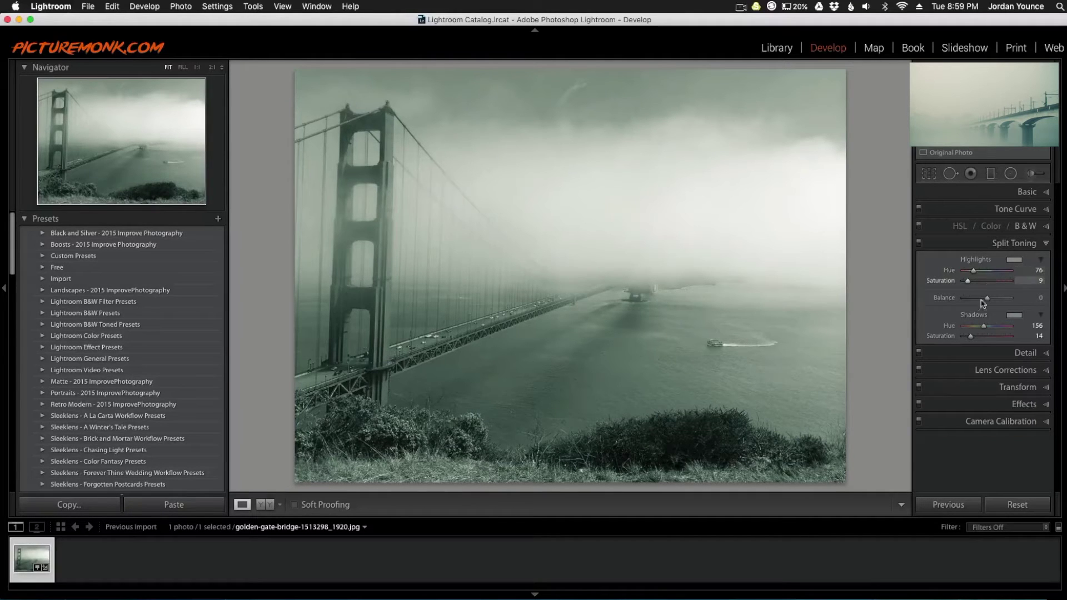
{"action": "mouse_move", "coordinate": [968, 281]}
{"action": "left_mouse_down"}
{"action": "mouse_move", "coordinate": [957, 280]}
{"action": "mouse_move", "coordinate": [967, 281]}
{"action": "left_mouse_up"}
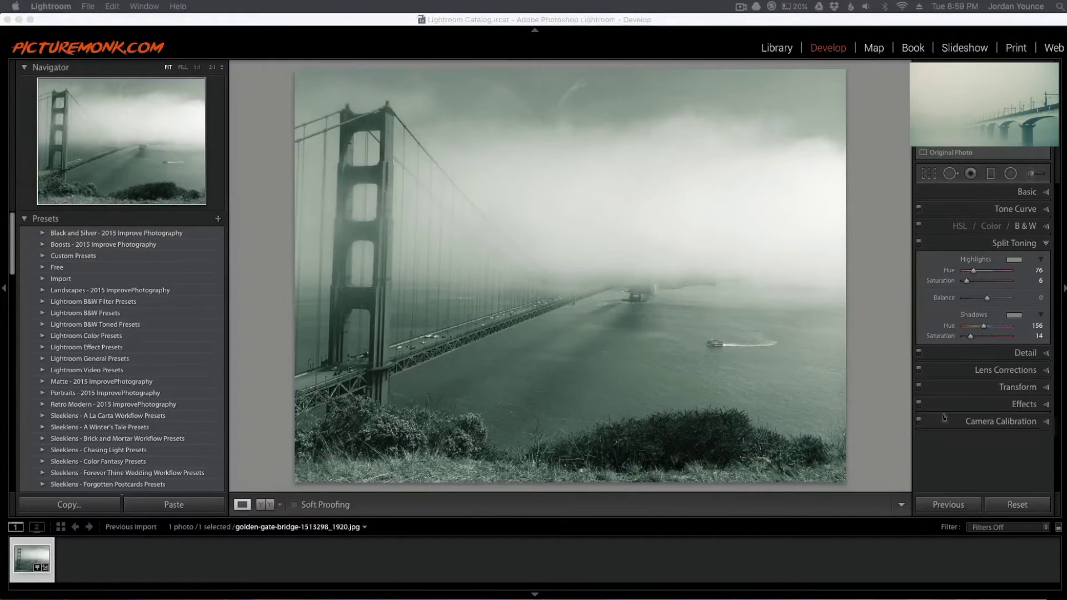
{"action": "left_click", "coordinate": [1025, 192]}
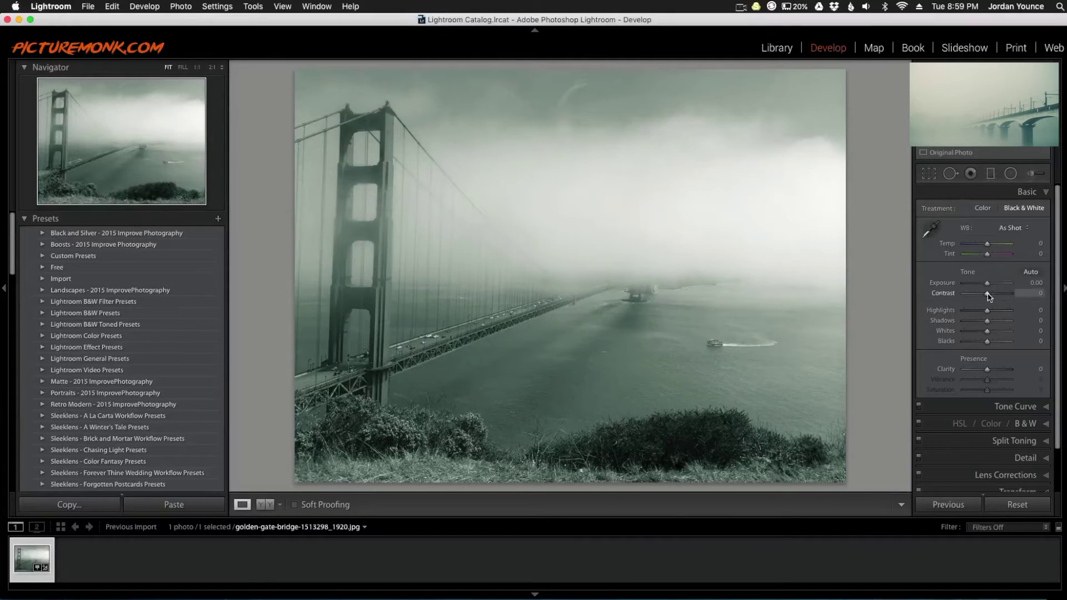
Set Contrast to -89, Highlights to -47, Shadows to +62 and Blacks to -21
{"action": "left_click_drag", "start_coordinate": [987, 297], "coordinate": [950, 295]}
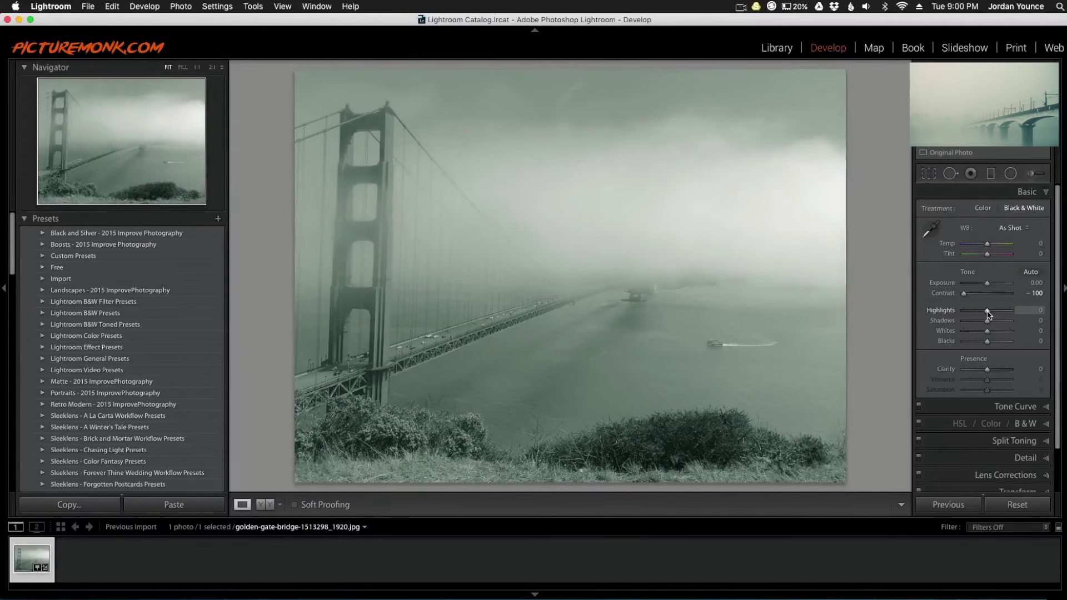
{"action": "left_click_drag", "start_coordinate": [987, 313], "coordinate": [977, 313]}
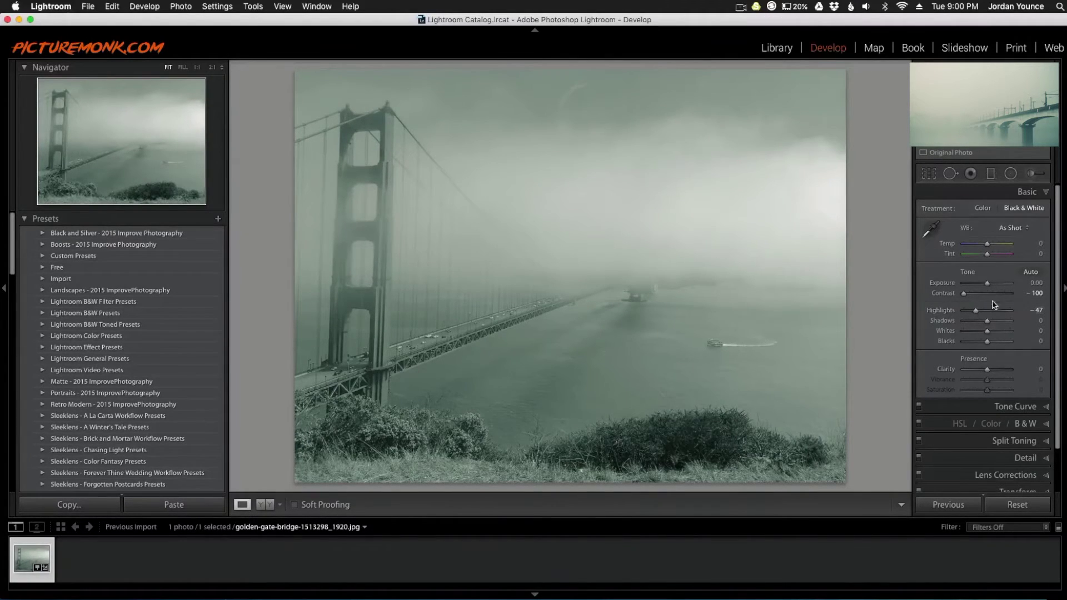
{"action": "left_click_drag", "start_coordinate": [965, 296], "coordinate": [967, 296]}
{"action": "left_click_drag", "start_coordinate": [987, 322], "coordinate": [994, 321]}
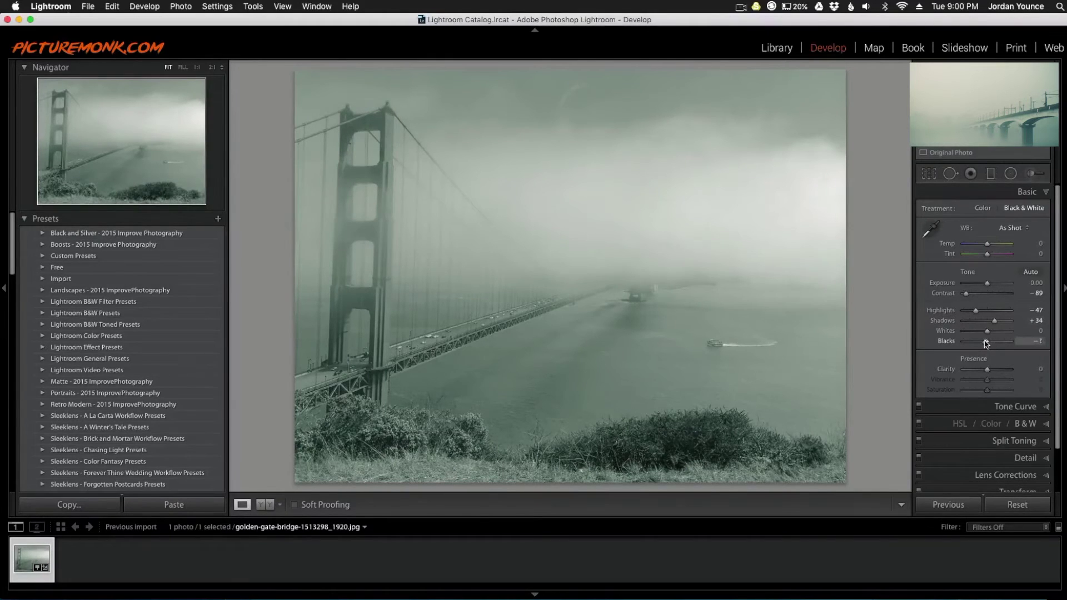
{"action": "left_click_drag", "start_coordinate": [986, 342], "coordinate": [1000, 321]}
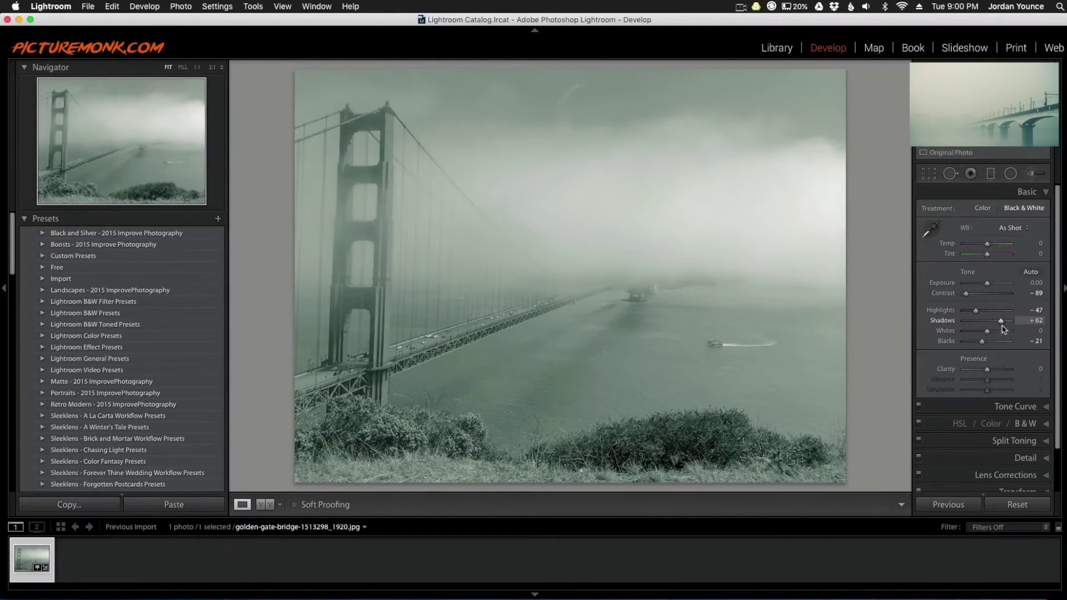
Raise Clarity to +94 for gritty midtone detail
{"action": "left_click_drag", "start_coordinate": [988, 373], "coordinate": [1009, 368]}
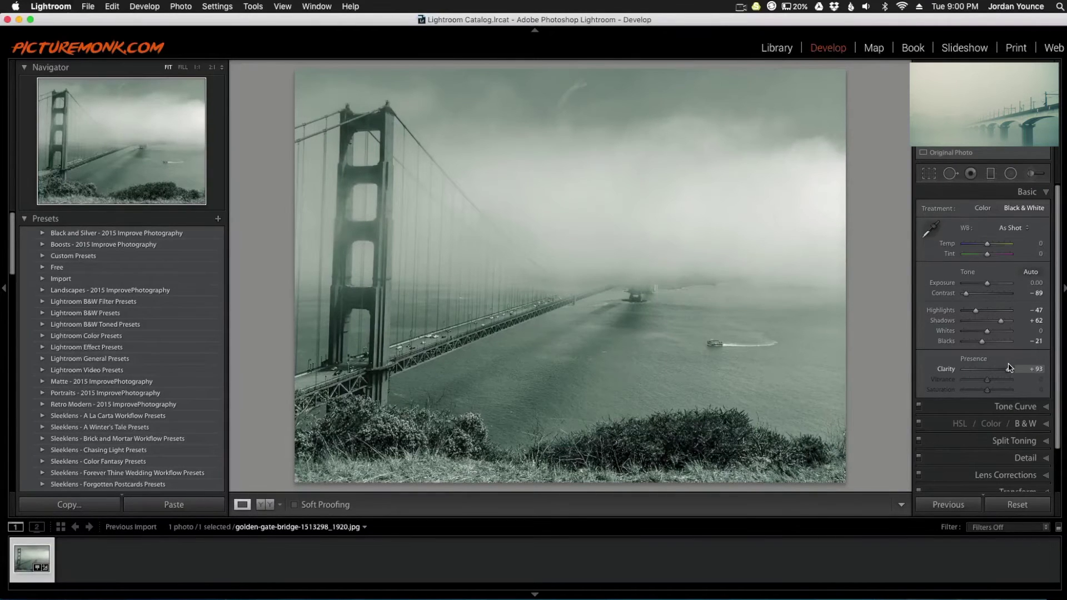
{"action": "left_click_drag", "start_coordinate": [1010, 367], "coordinate": [1011, 368]}
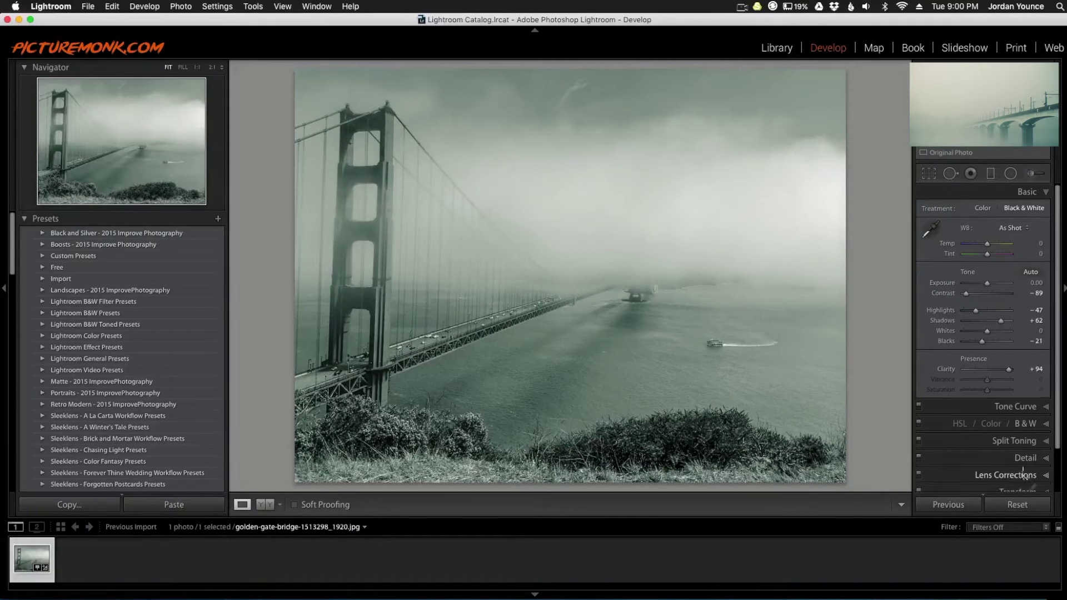
{"action": "scroll", "coordinate": [1023, 475], "scroll_direction": "down", "scroll_amount": 3}
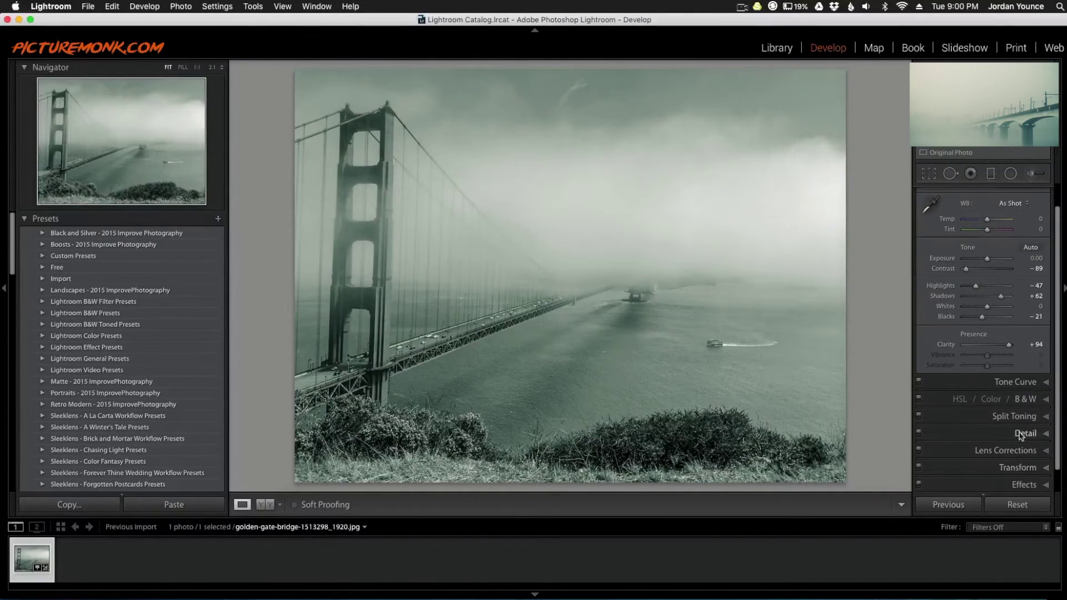
Lighten the edges with a lens-correction vignette and drop Effects Dehaze to -8
{"action": "left_click", "coordinate": [1020, 435]}
{"action": "left_click", "coordinate": [1018, 425]}
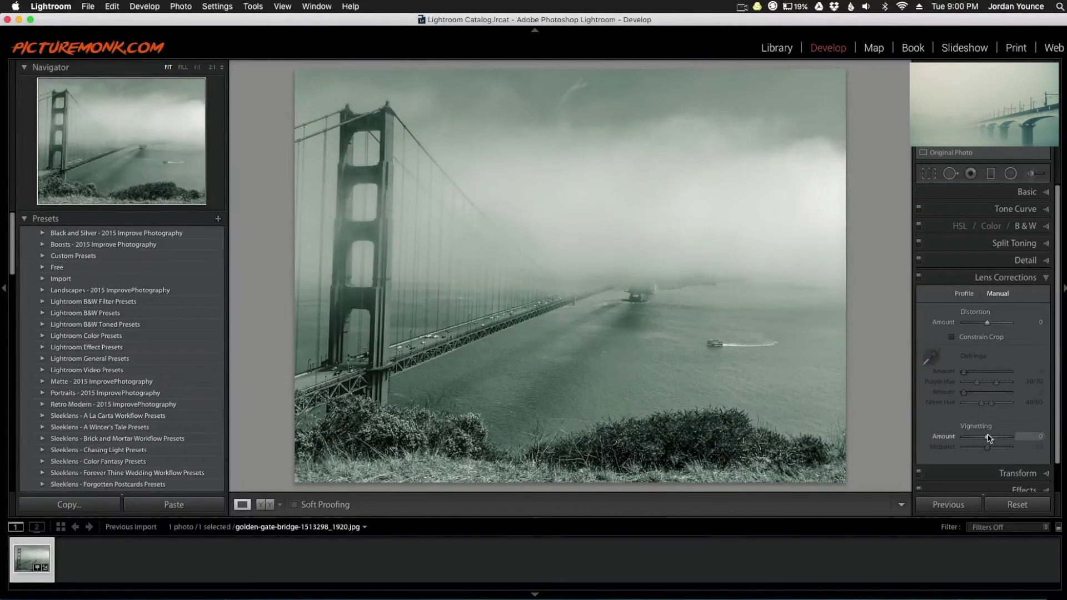
{"action": "left_click_drag", "start_coordinate": [988, 439], "coordinate": [976, 436]}
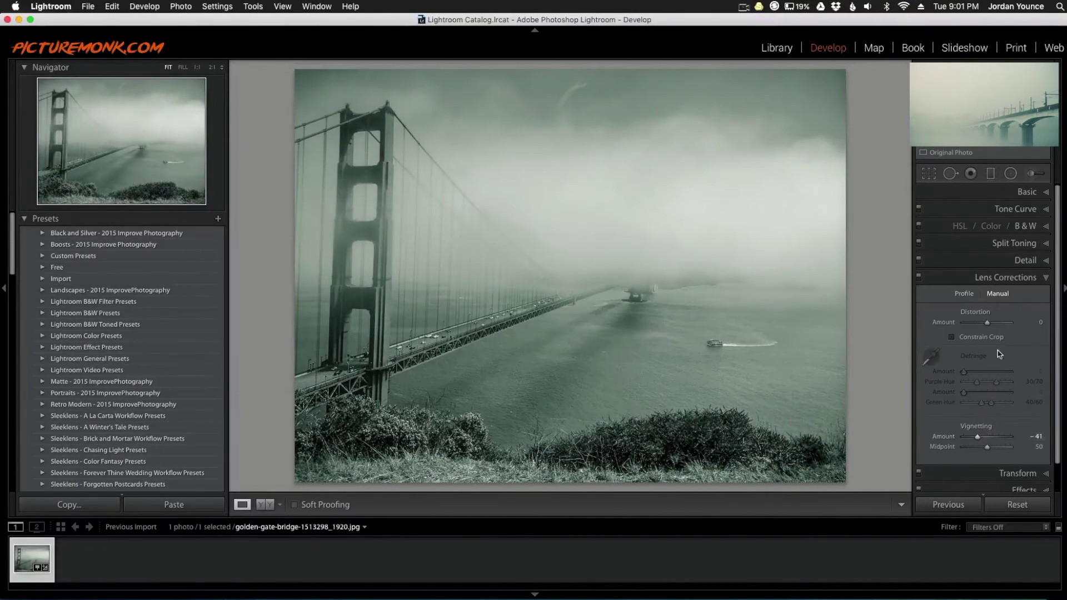
{"action": "left_click", "coordinate": [1020, 489]}
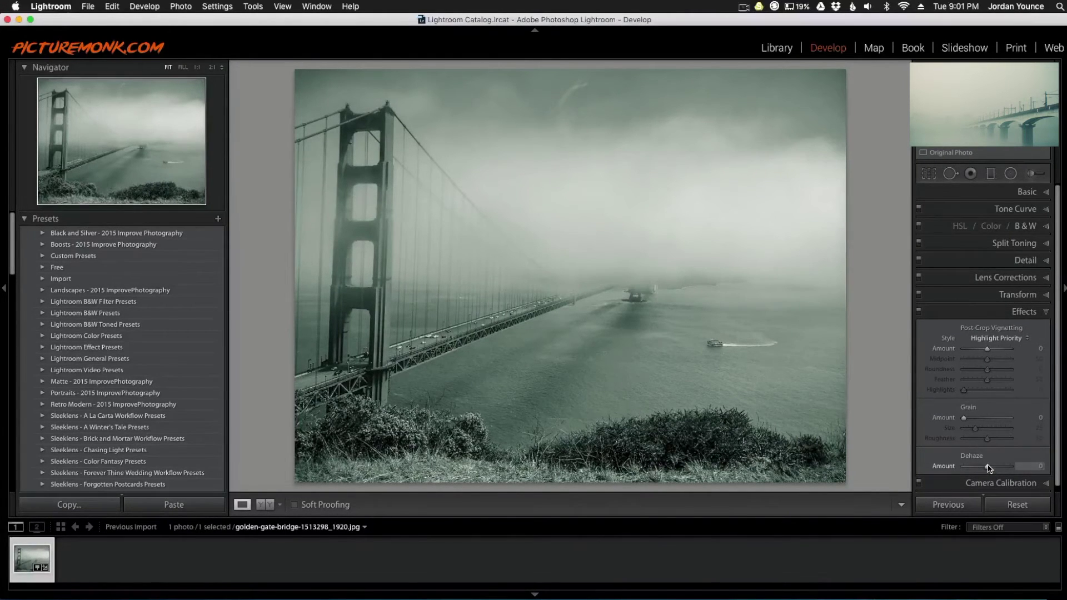
{"action": "left_click_drag", "start_coordinate": [988, 469], "coordinate": [986, 469]}
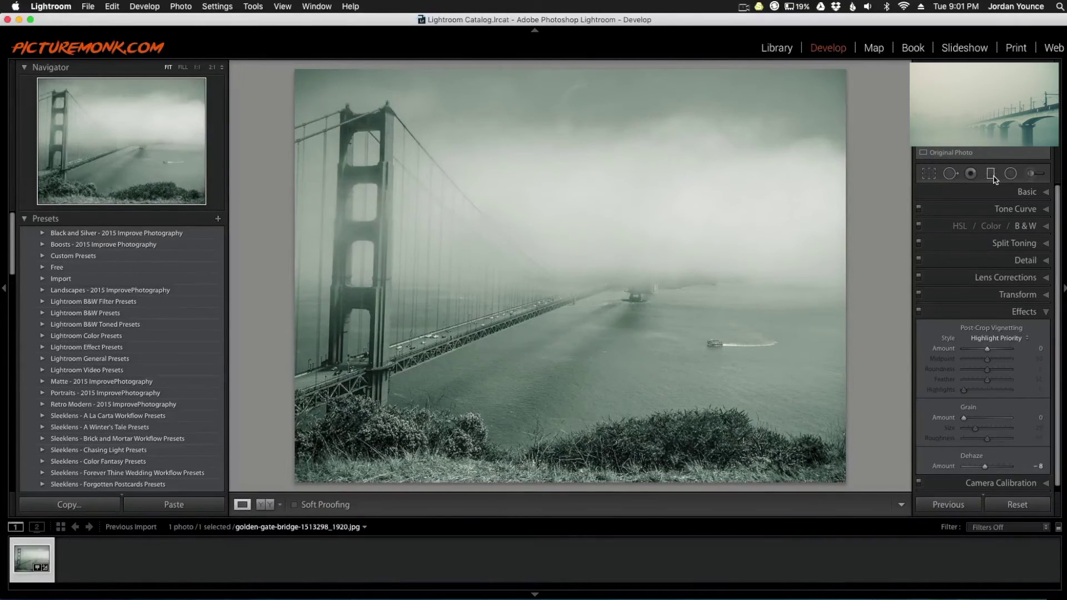
{"action": "left_click", "coordinate": [992, 175]}
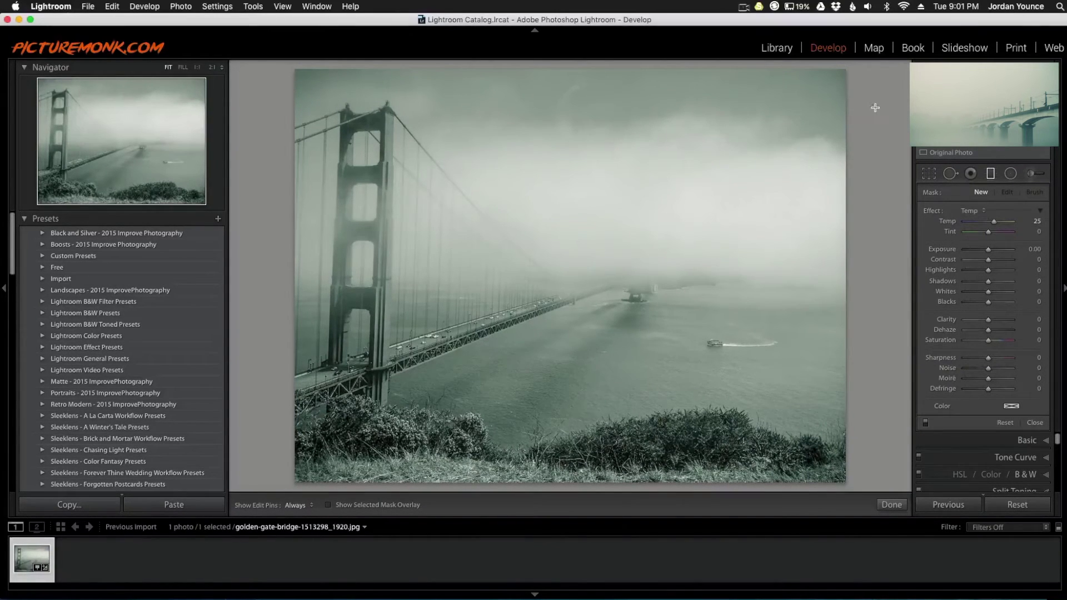
Draw a wide diagonal graduated filter with Clarity -100 and Contrast -68
{"action": "left_click_drag", "start_coordinate": [876, 98], "coordinate": [353, 364]}
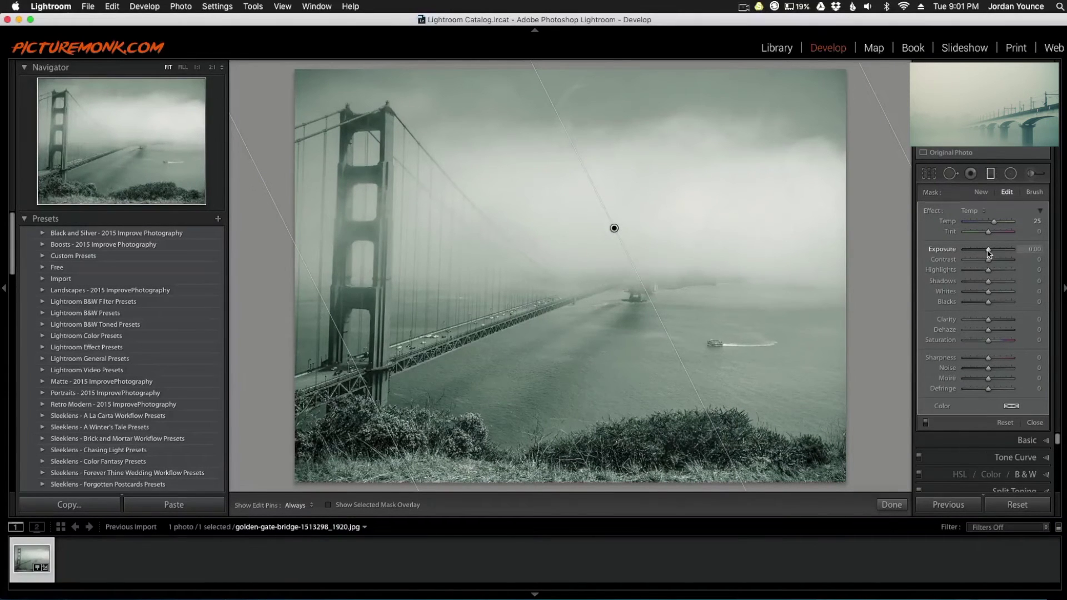
{"action": "left_click_drag", "start_coordinate": [988, 253], "coordinate": [989, 251]}
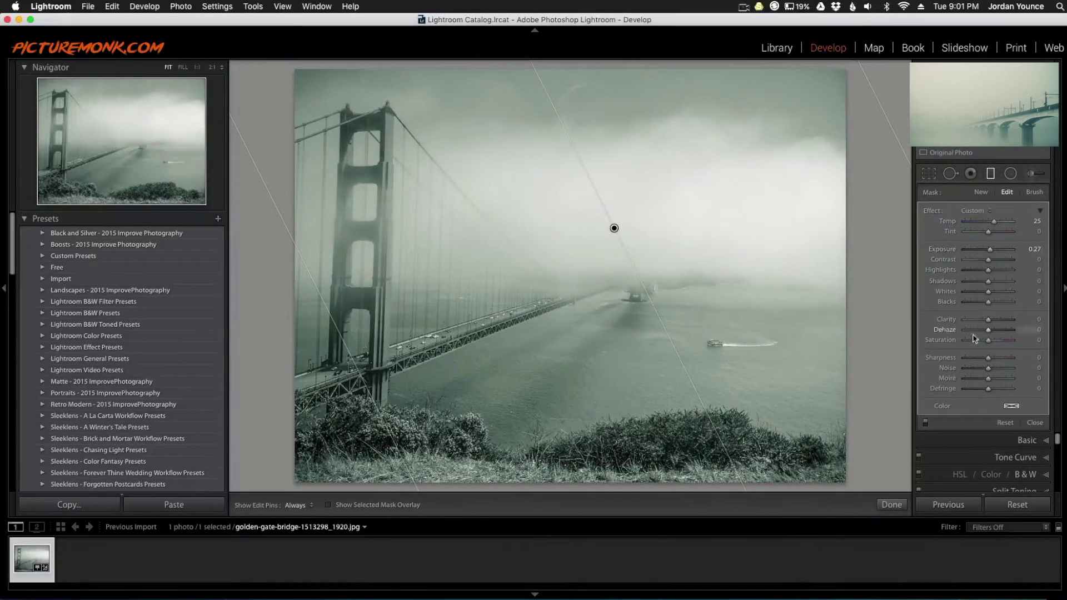
{"action": "left_click_drag", "start_coordinate": [987, 320], "coordinate": [910, 325]}
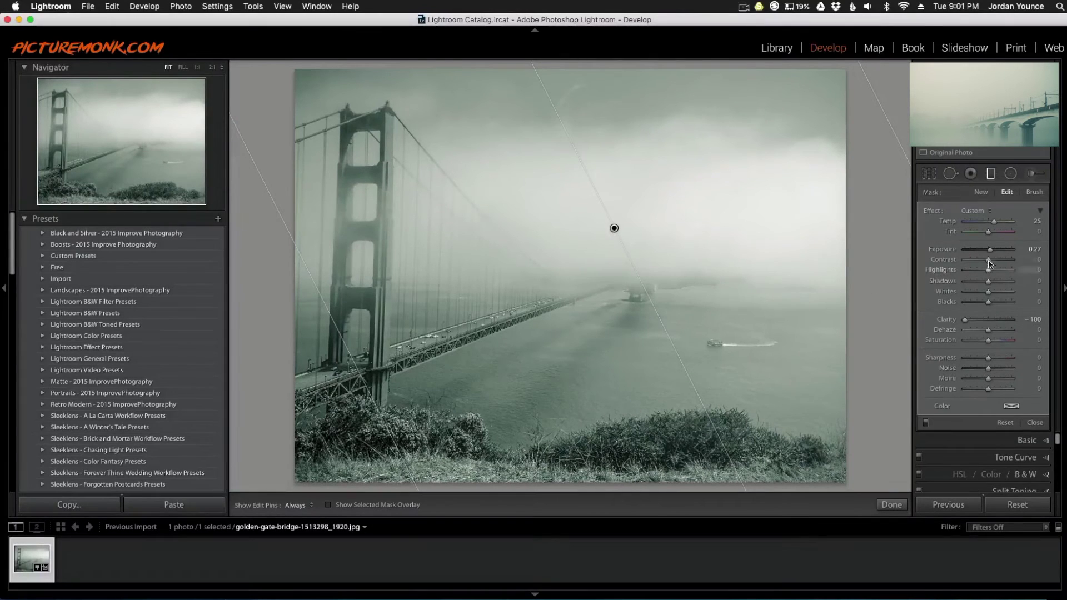
{"action": "left_click_drag", "start_coordinate": [987, 259], "coordinate": [974, 262]}
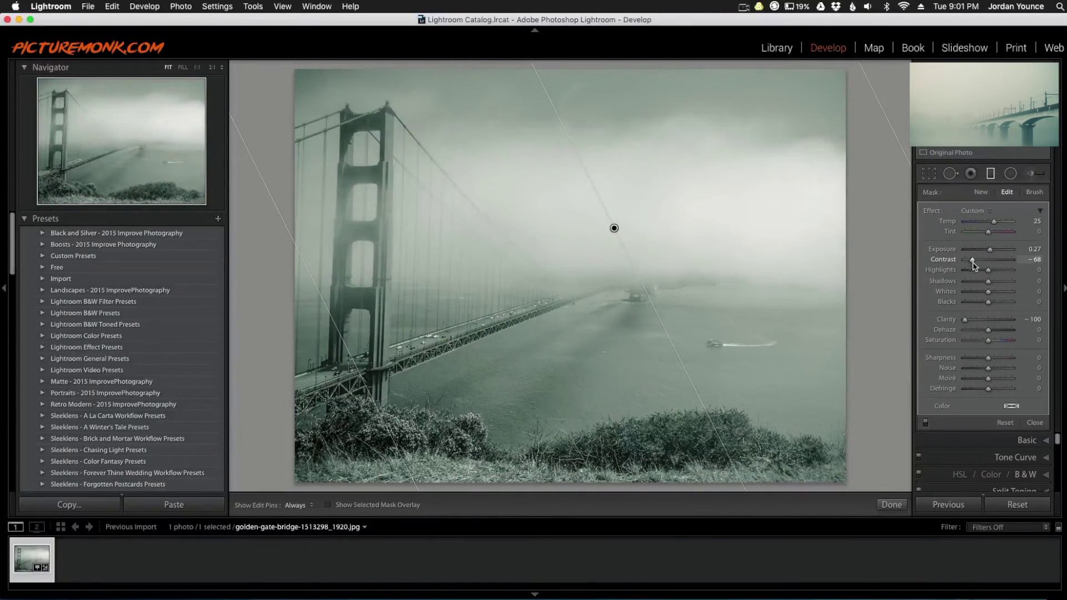
{"action": "left_click_drag", "start_coordinate": [342, 341], "coordinate": [168, 386]}
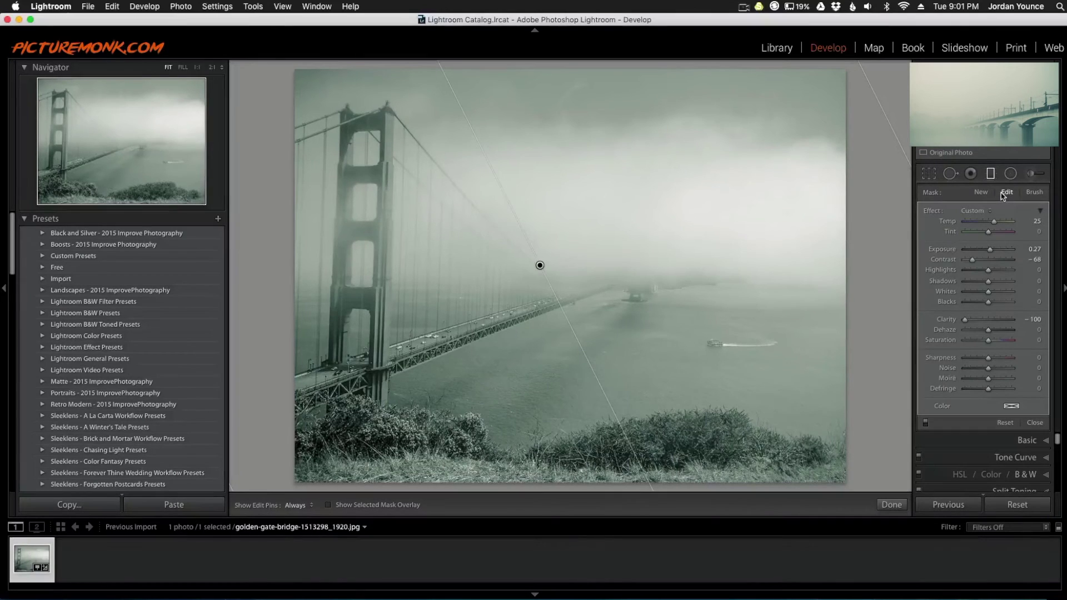
{"action": "left_click", "coordinate": [980, 192]}
{"action": "left_click", "coordinate": [990, 174]}
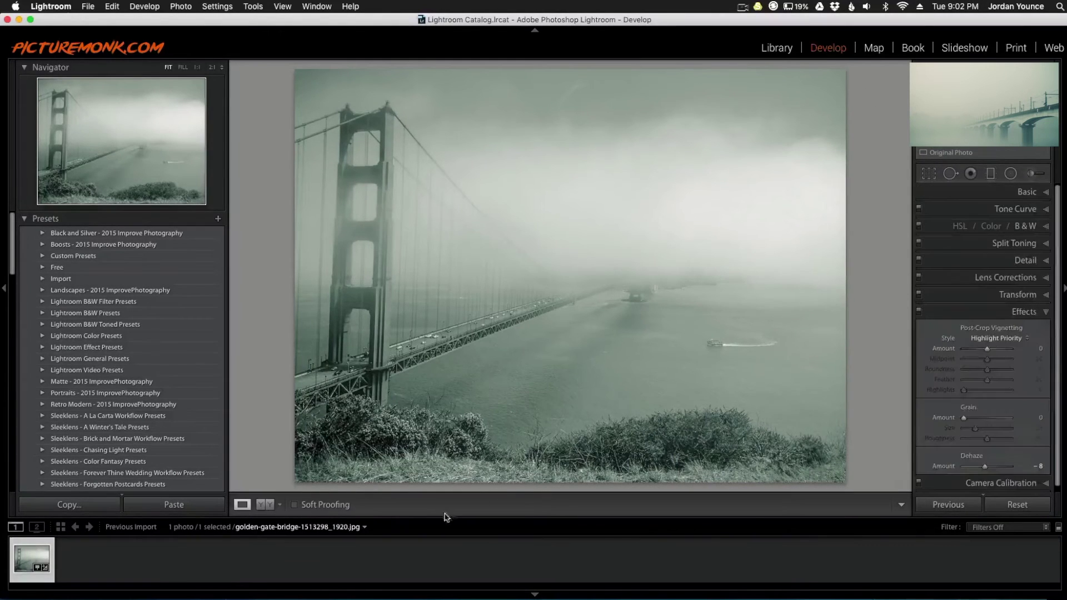
Reopen the graduated filter and set its Clarity to -97
{"action": "key", "text": "m"}
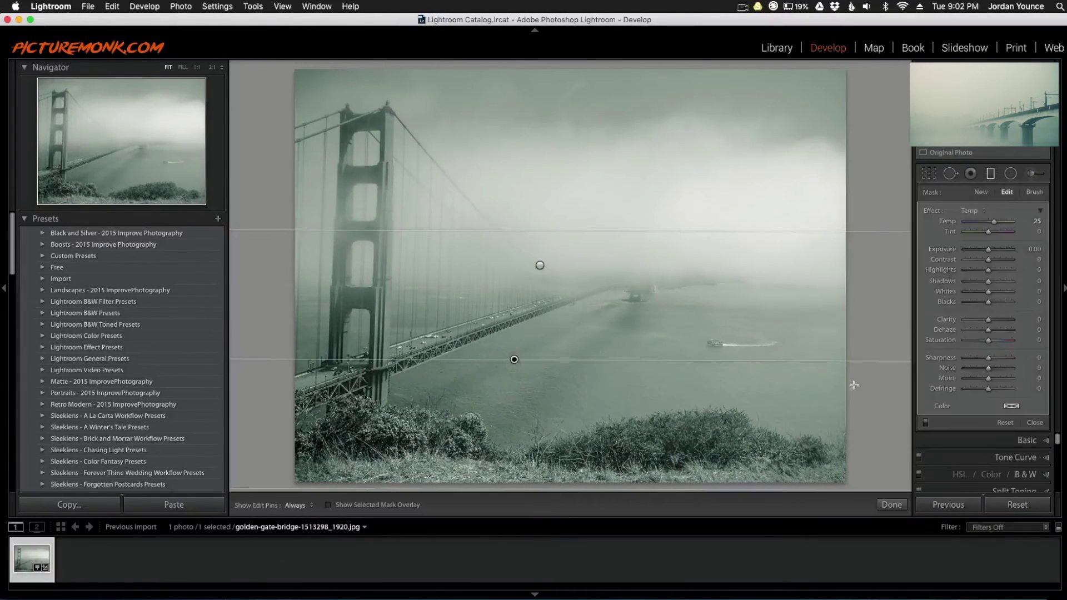
{"action": "left_click_drag", "start_coordinate": [987, 324], "coordinate": [967, 320]}
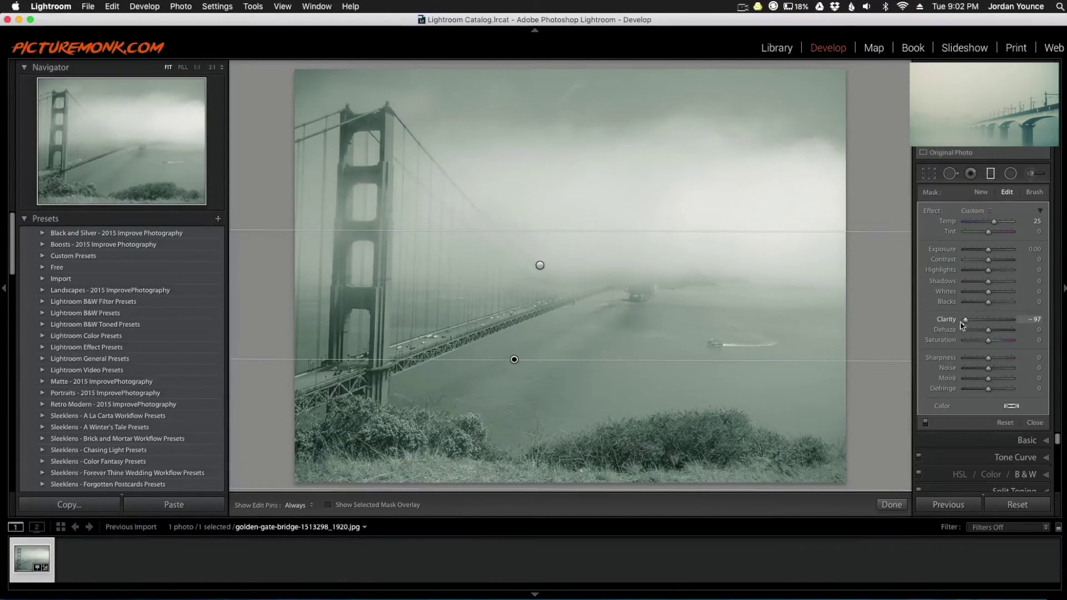
{"action": "left_click", "coordinate": [992, 174]}
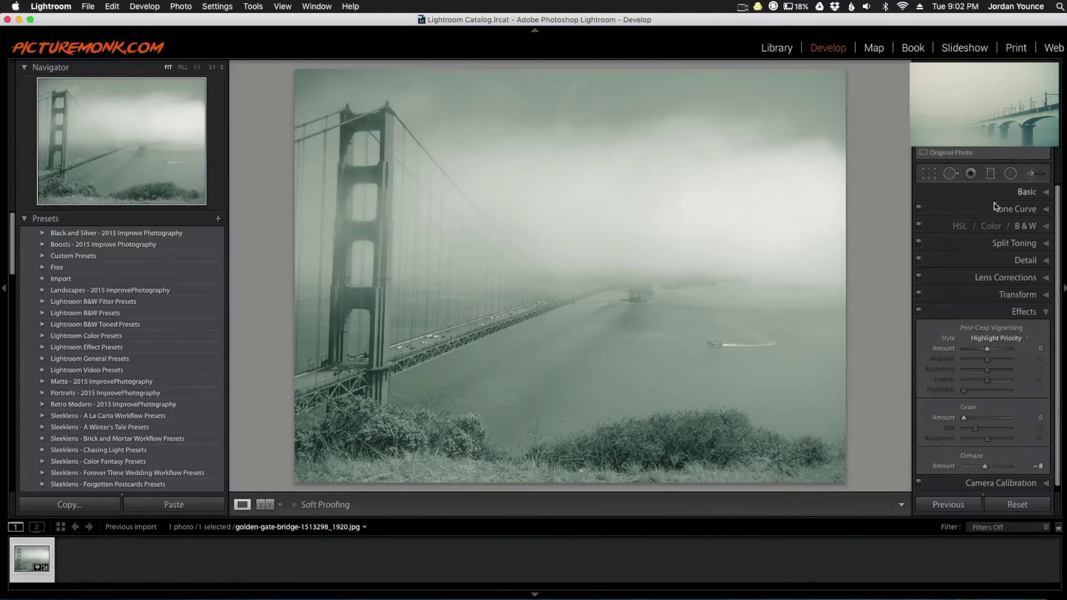
{"action": "left_click", "coordinate": [1027, 192]}
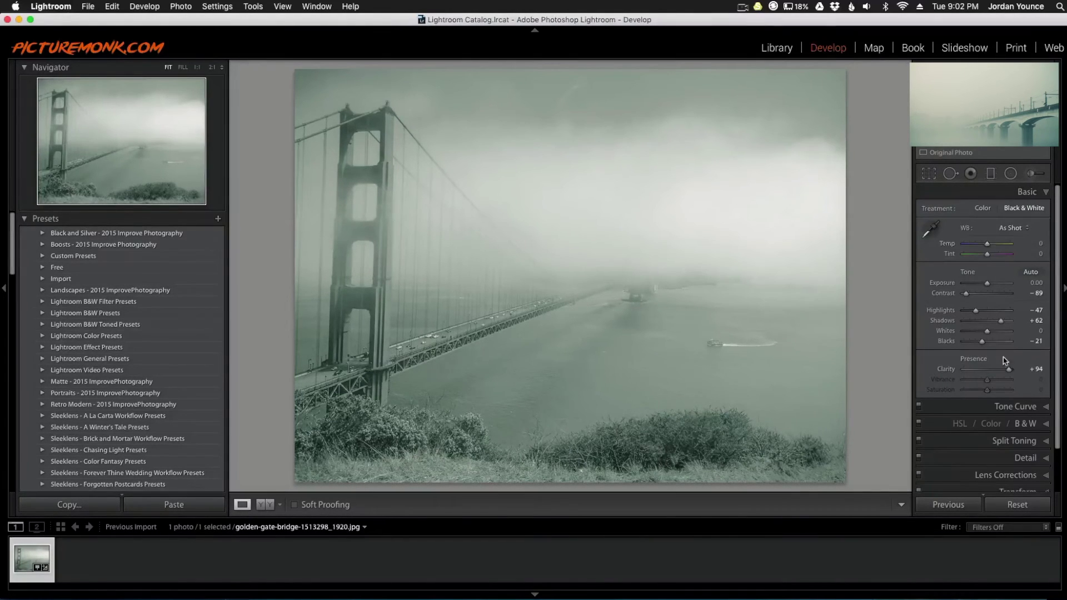
Inspect the grain at 1:1, then set Luminance noise reduction to 27
{"action": "left_click", "coordinate": [367, 264]}
{"action": "left_click", "coordinate": [386, 324]}
{"action": "left_click", "coordinate": [1025, 459]}
{"action": "left_click_drag", "start_coordinate": [966, 349], "coordinate": [981, 349]}
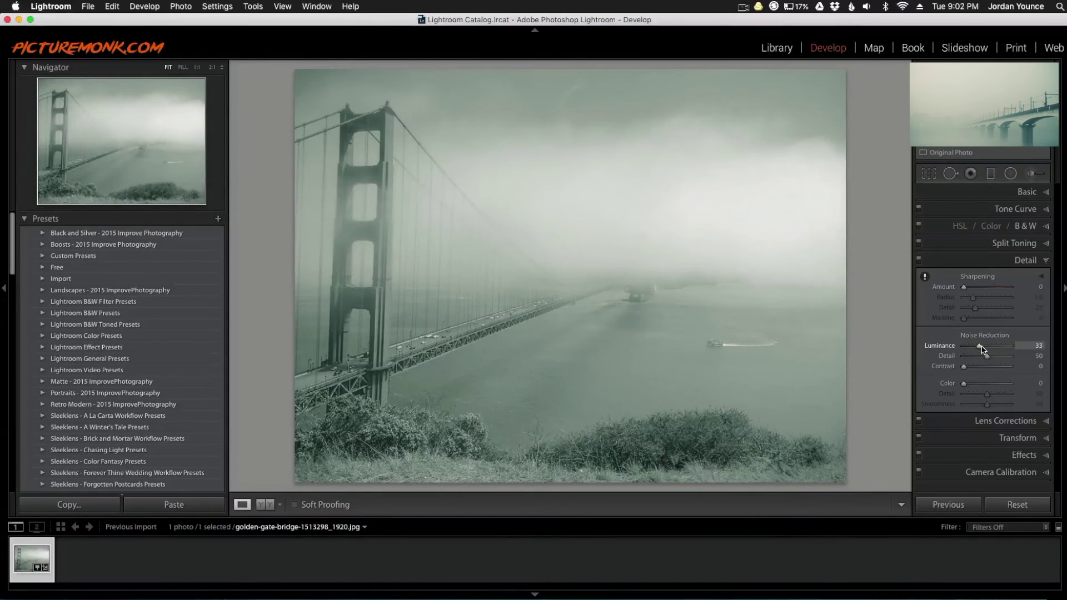
{"action": "left_click_drag", "start_coordinate": [980, 348], "coordinate": [978, 348]}
Try a brighter Exposure, reset it to 0.00, and set Whites to -2
{"action": "left_click", "coordinate": [1026, 192]}
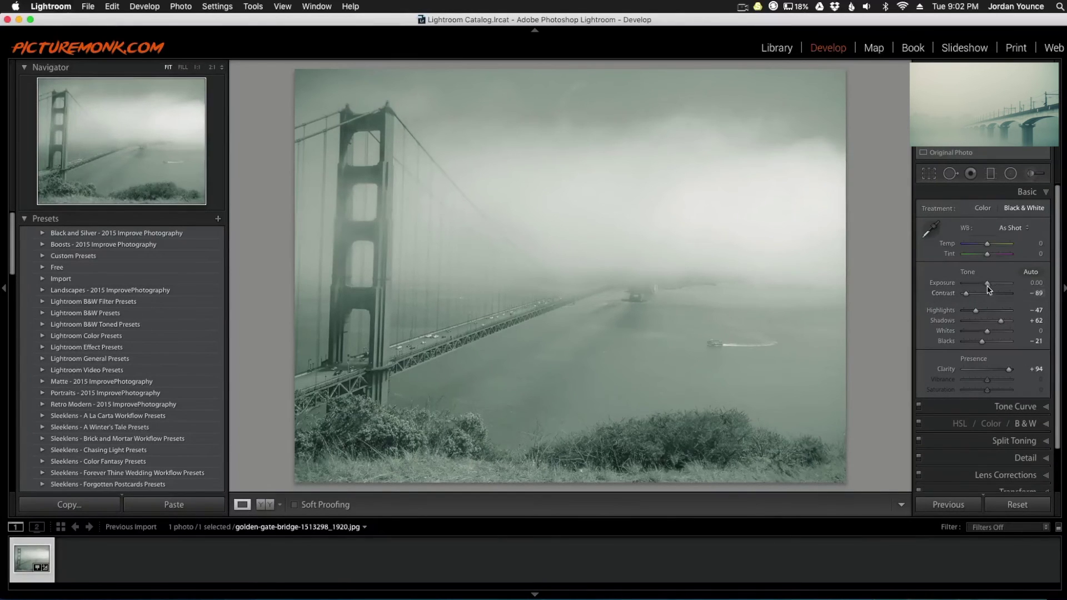
{"action": "left_click_drag", "start_coordinate": [986, 283], "coordinate": [988, 285]}
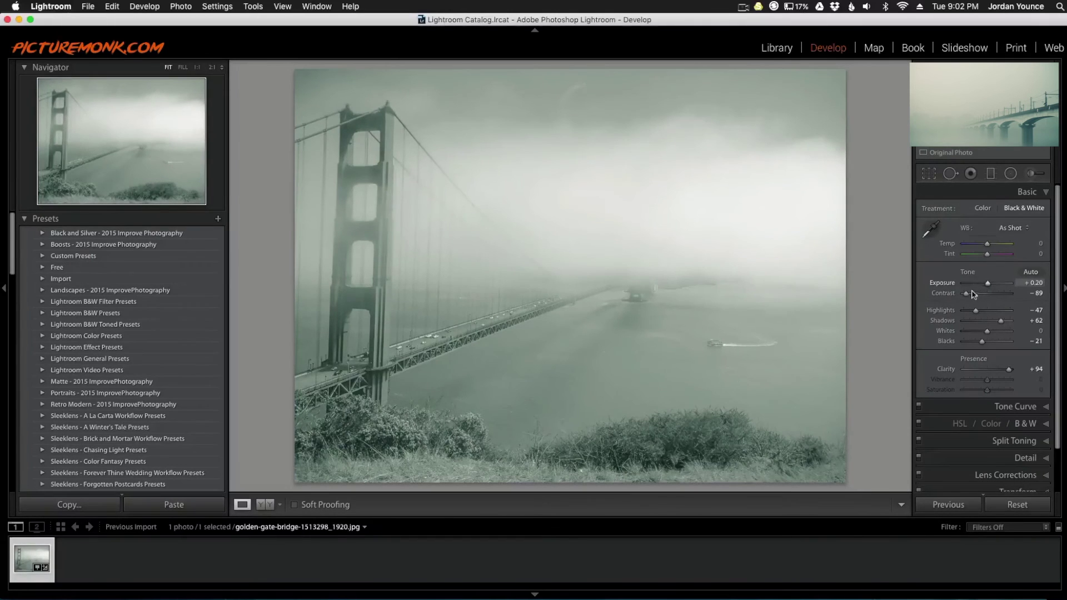
{"action": "double_click", "coordinate": [987, 285]}
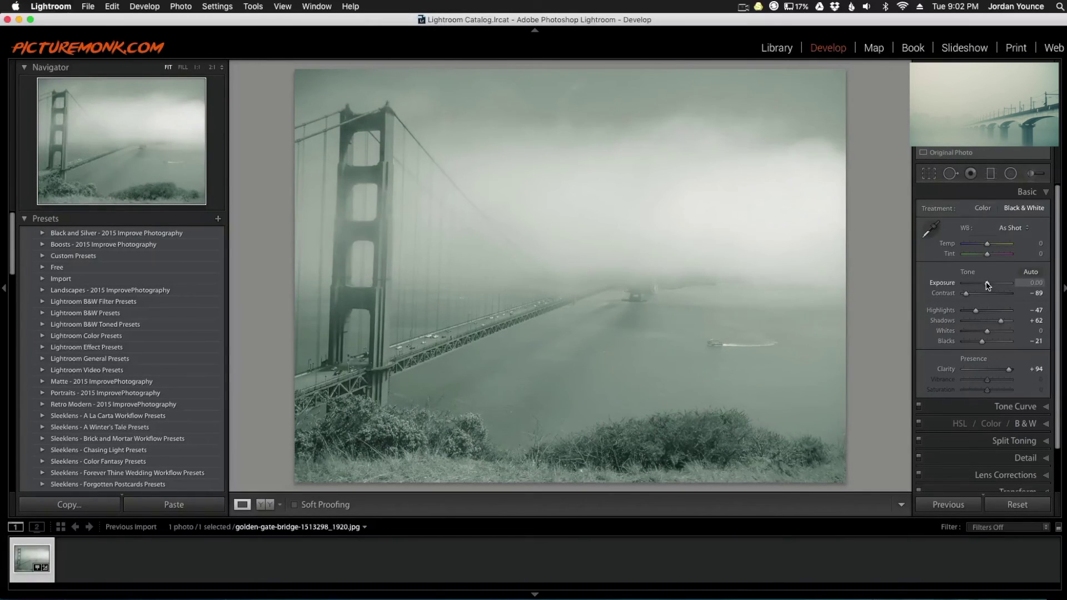
{"action": "mouse_move", "coordinate": [986, 334]}
{"action": "left_mouse_down"}
{"action": "mouse_move", "coordinate": [1001, 332]}
{"action": "mouse_move", "coordinate": [986, 331]}
{"action": "left_mouse_up"}
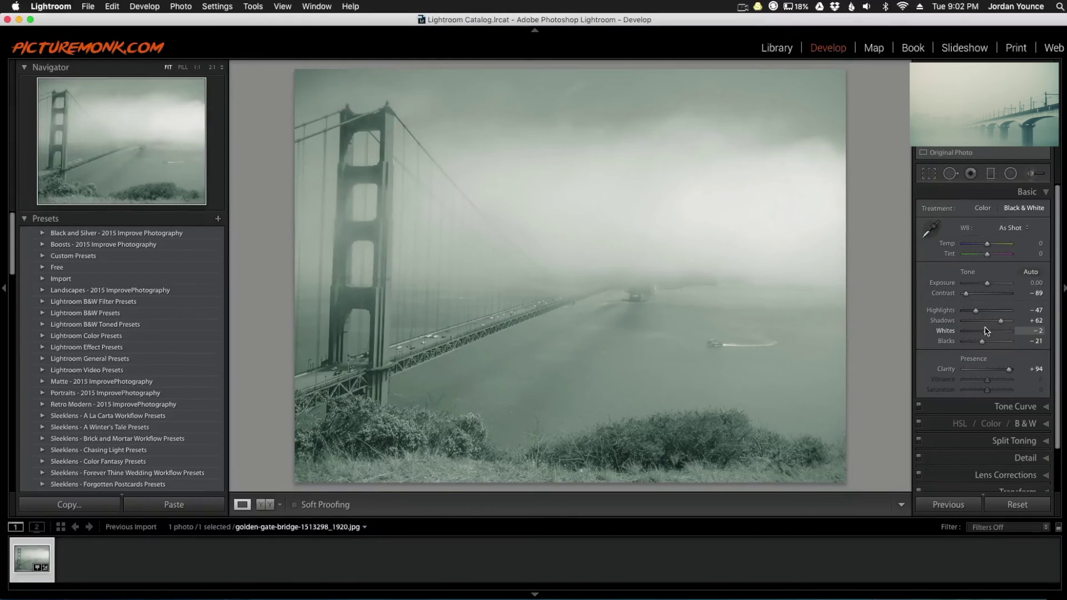